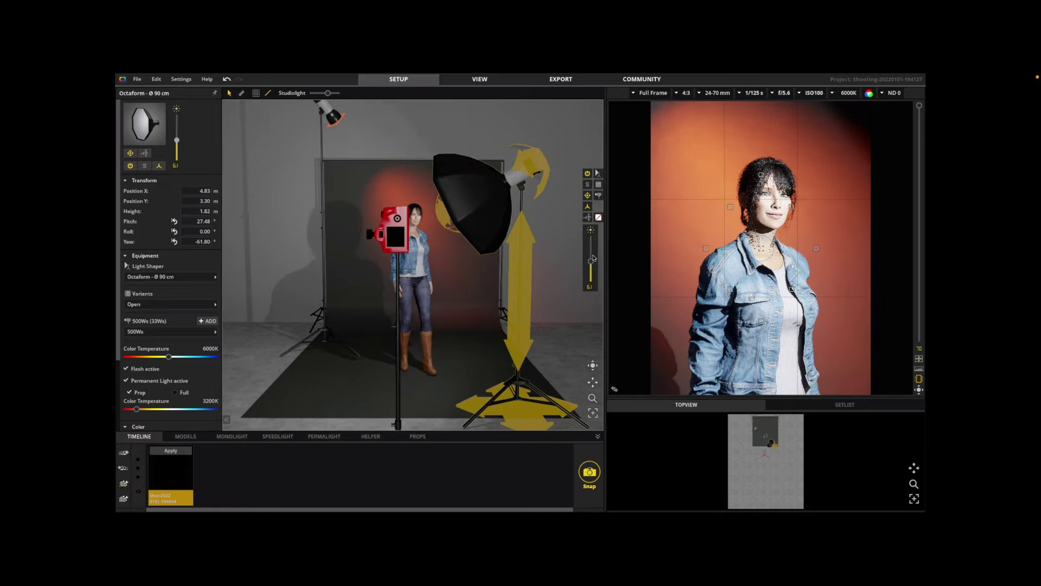
Try lowering the octaform's power to 4.3 and turning it to about 17° pitch and -29° yaw
drag(590, 262, 591, 272)
drag(533, 197, 463, 175)
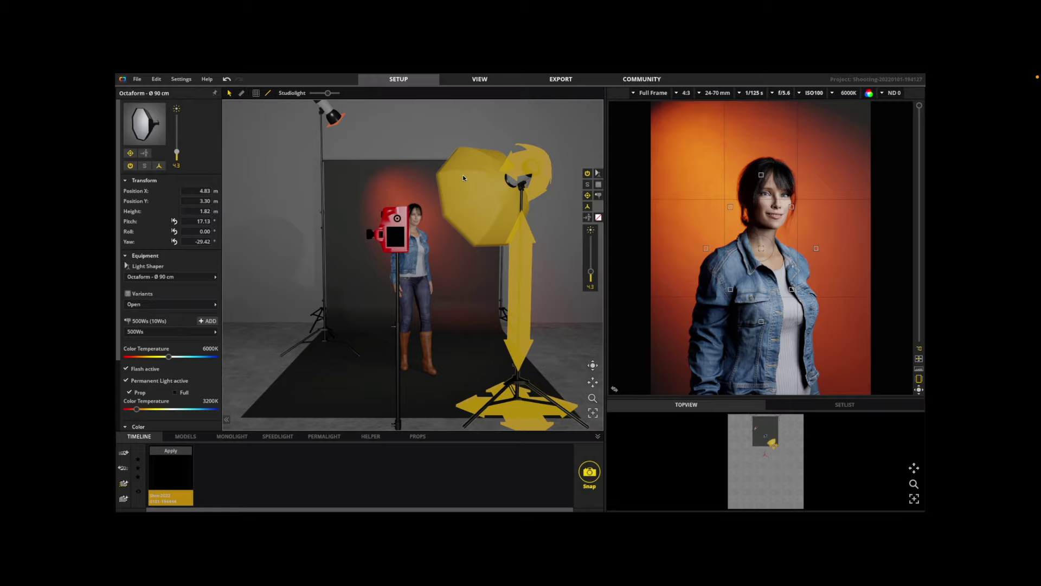
Undo the octaform's aim, power and open-variant changes to restore the Int & Ext Diff + Grid variant
key(ctrl+z)
key(ctrl+z)
key(ctrl+z)
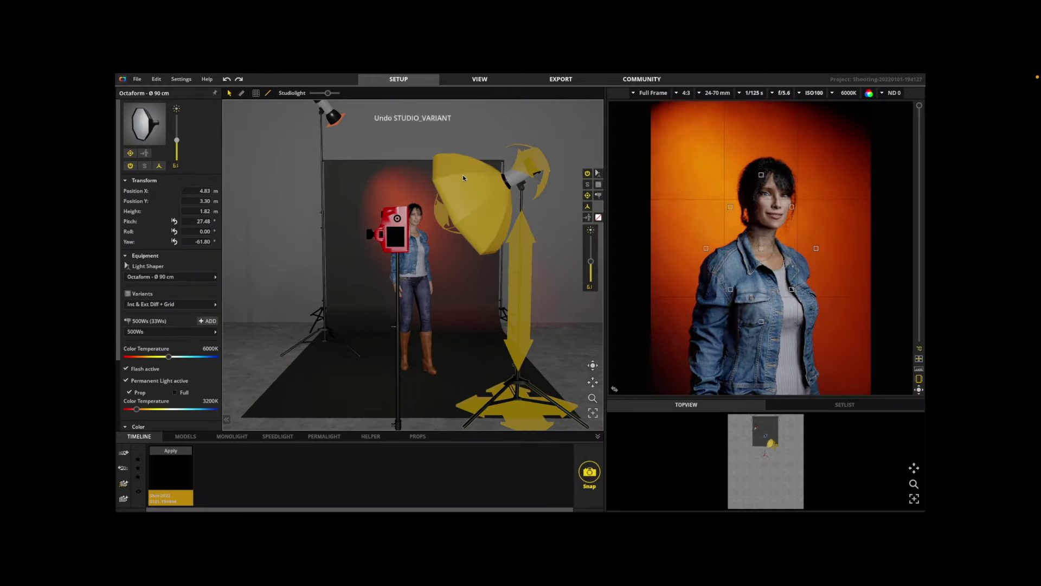
key(ctrl+z)
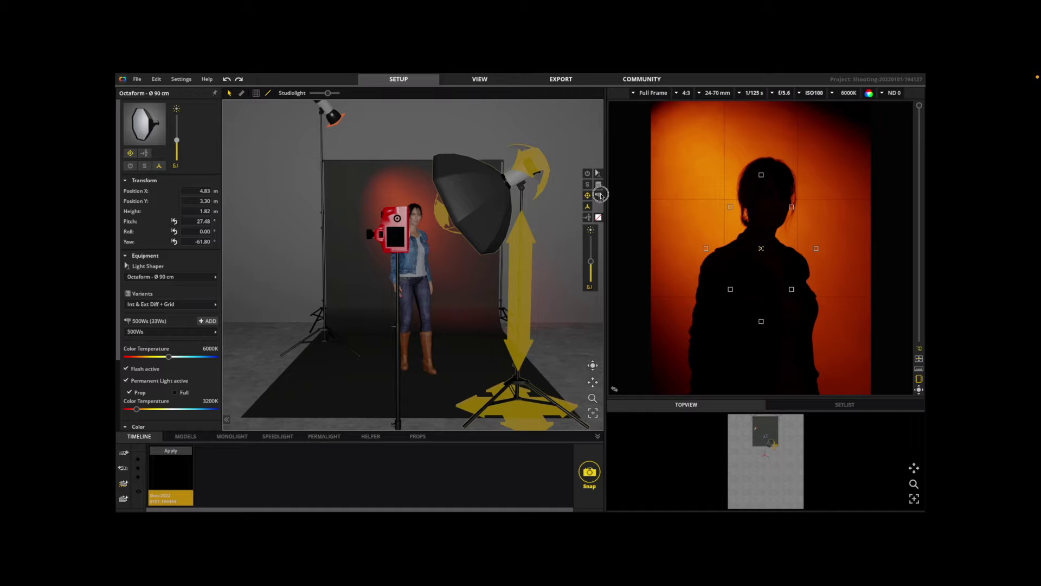
Review the octaform's flash head and variant options, and switch the light back on
click(599, 195)
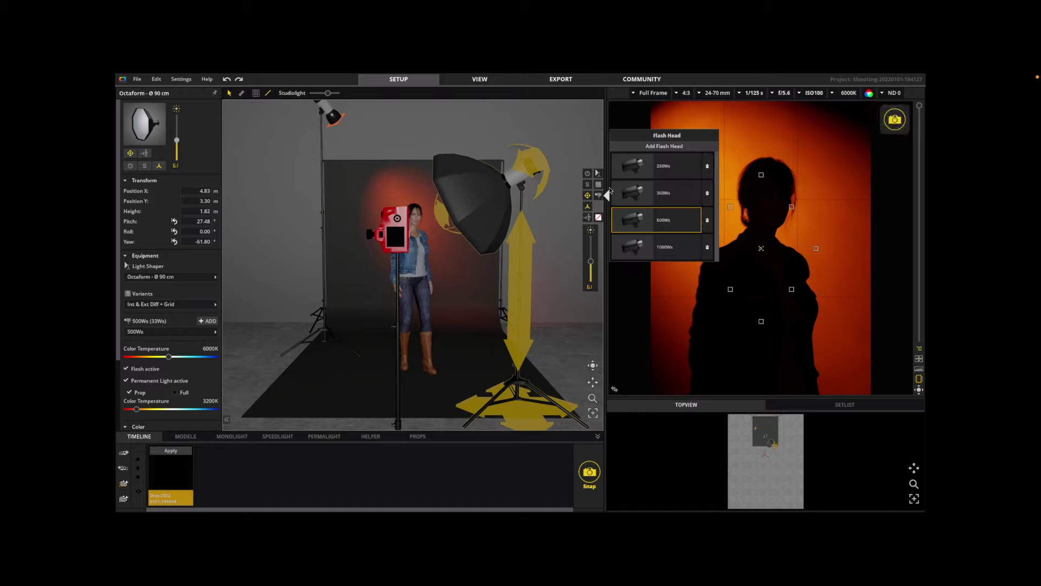
click(598, 184)
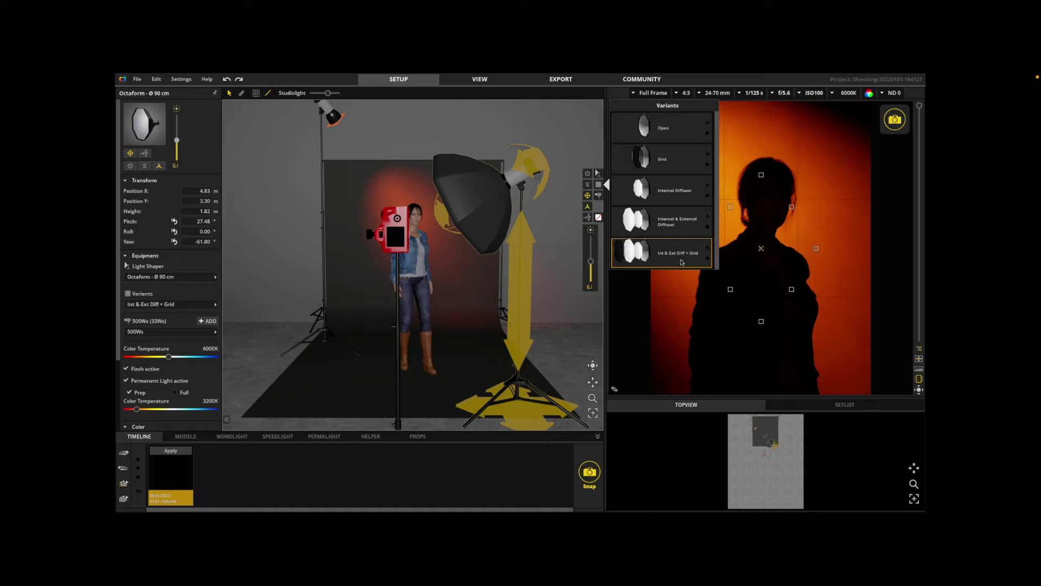
click(587, 173)
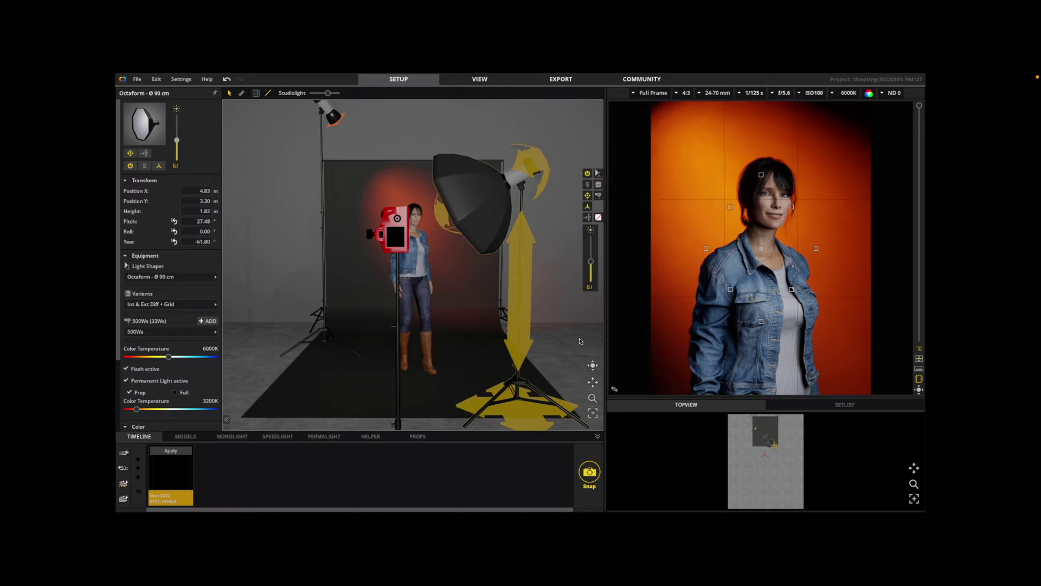
Lower the orange-gelled reflector to a height of about 1.98 m, with its pitch at about 15°
click(593, 365)
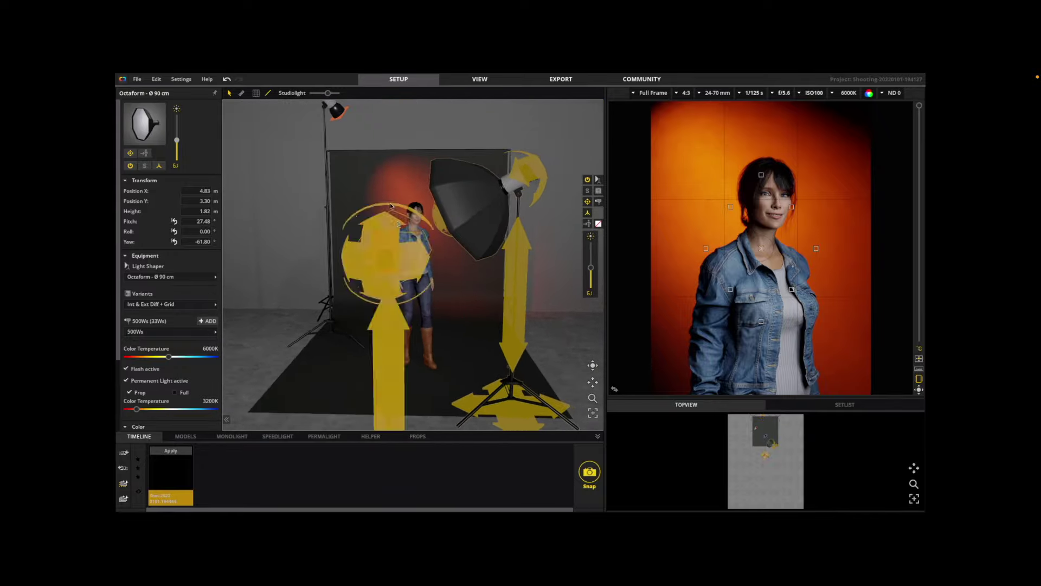
click(344, 113)
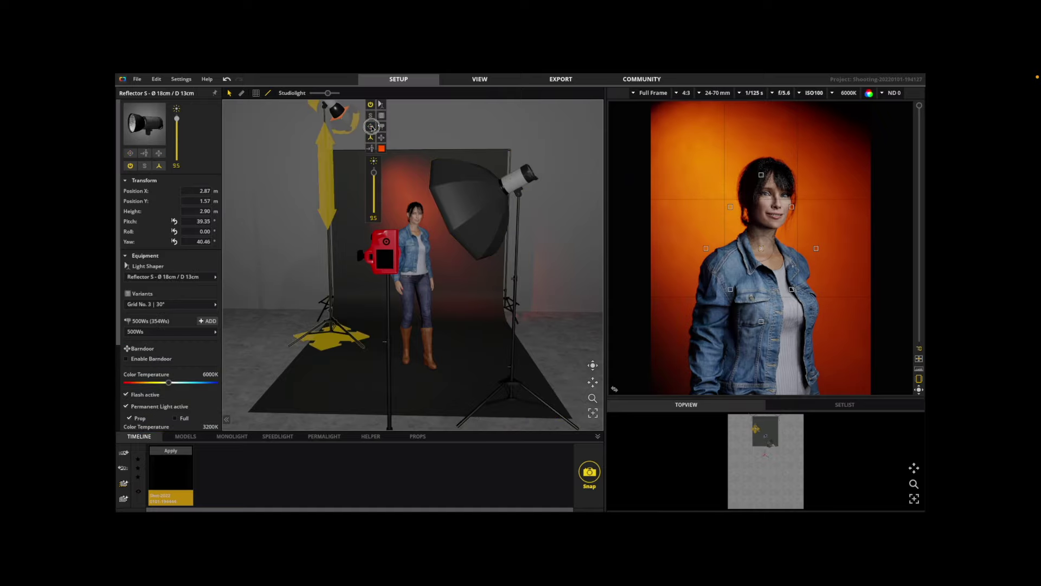
click(321, 112)
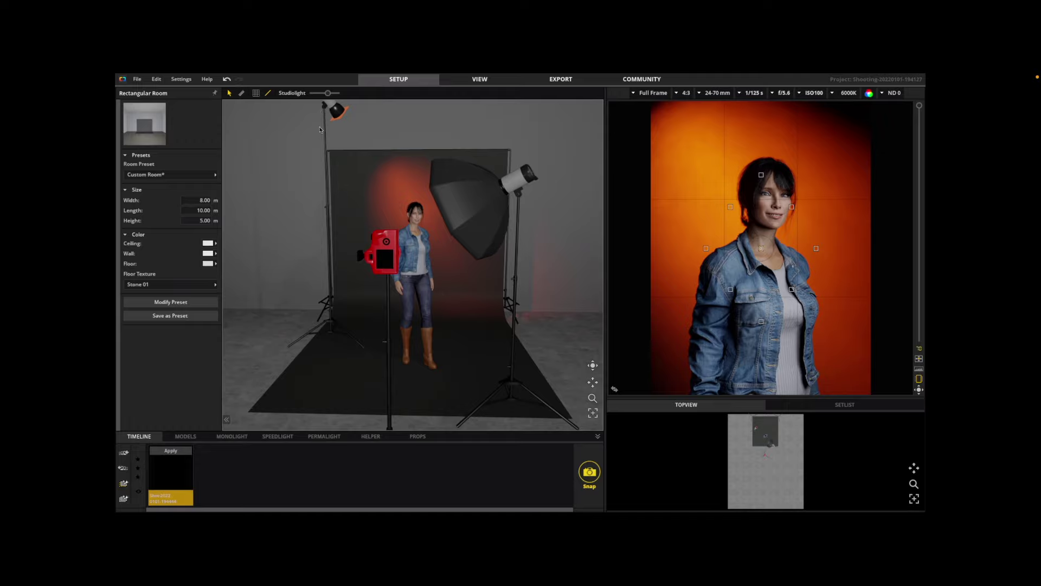
click(321, 136)
drag(321, 165, 322, 232)
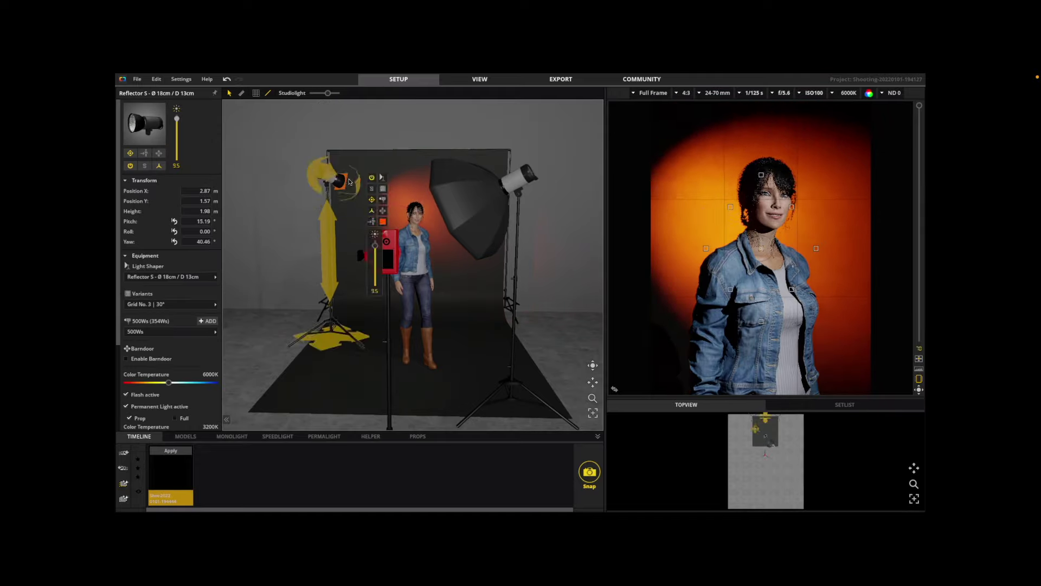
Switch off the reflector and change its colour filter to 119 Dark Blue
click(372, 178)
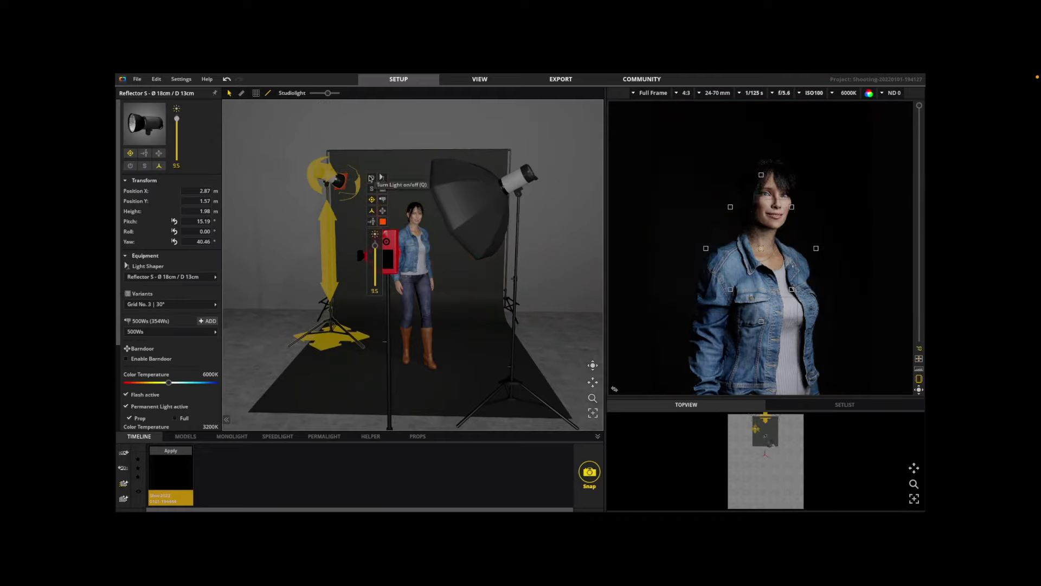
click(383, 222)
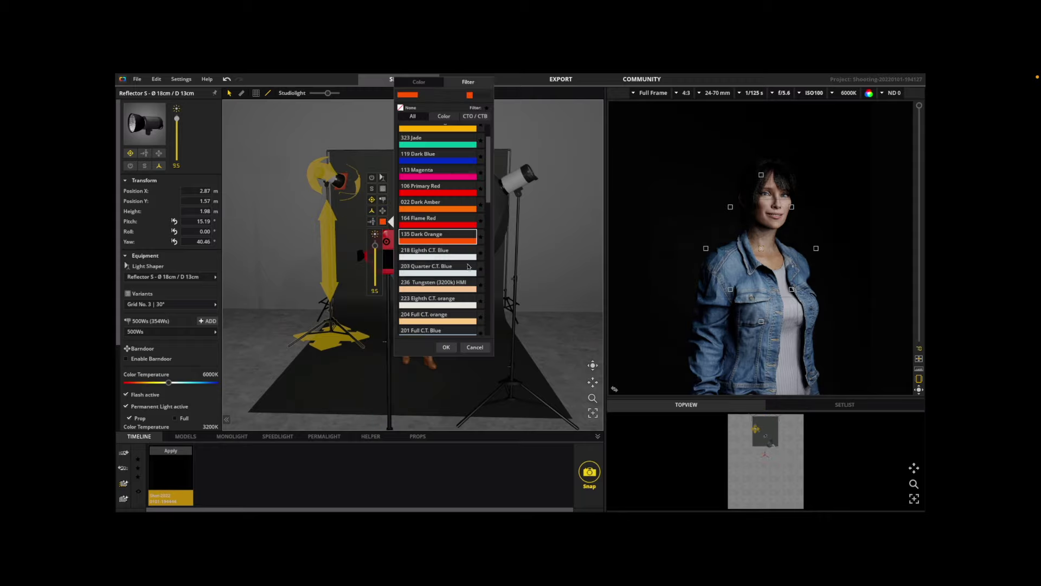
click(446, 160)
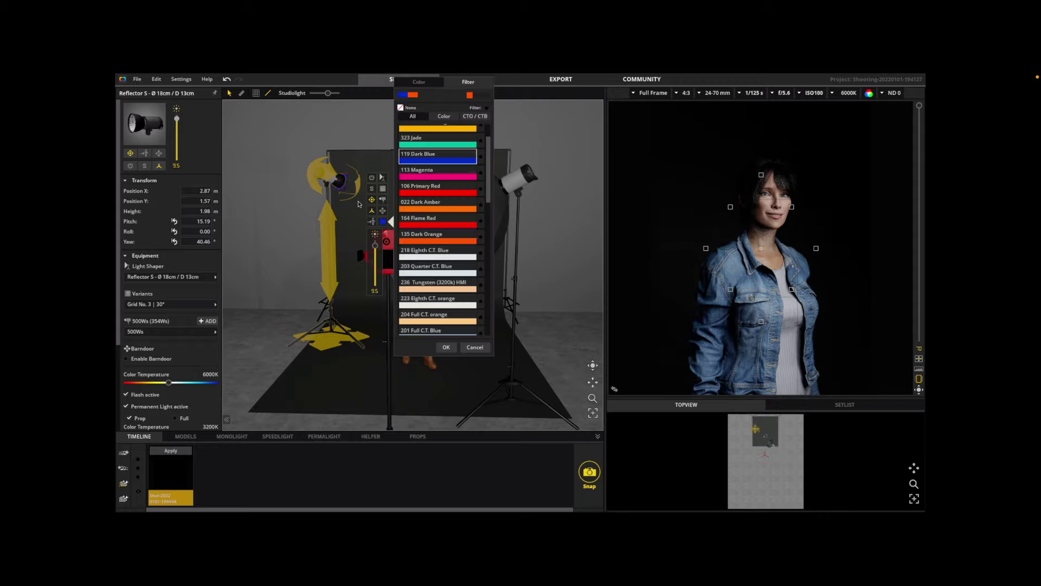
click(591, 368)
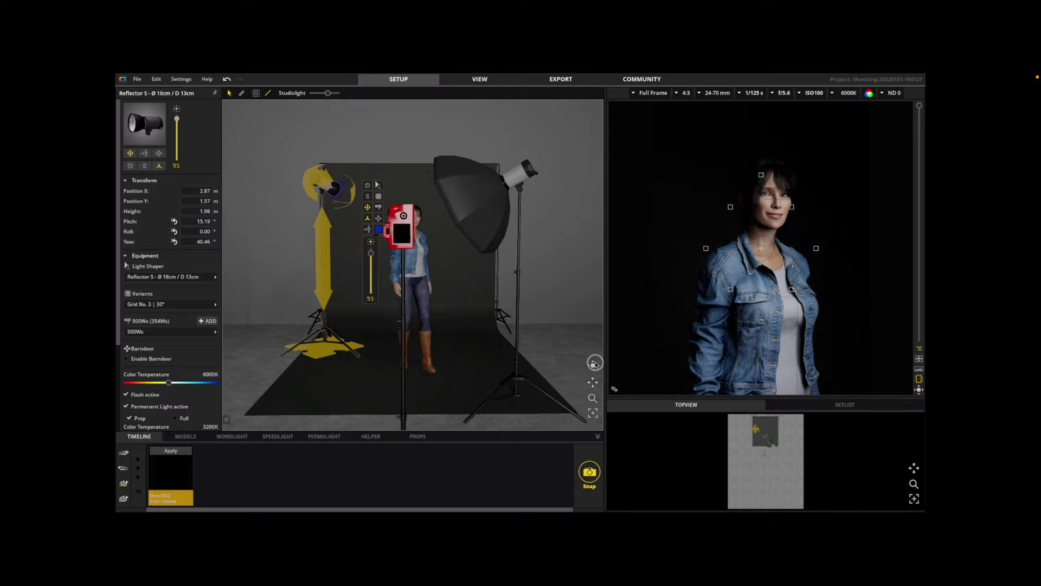
drag(595, 364, 593, 366)
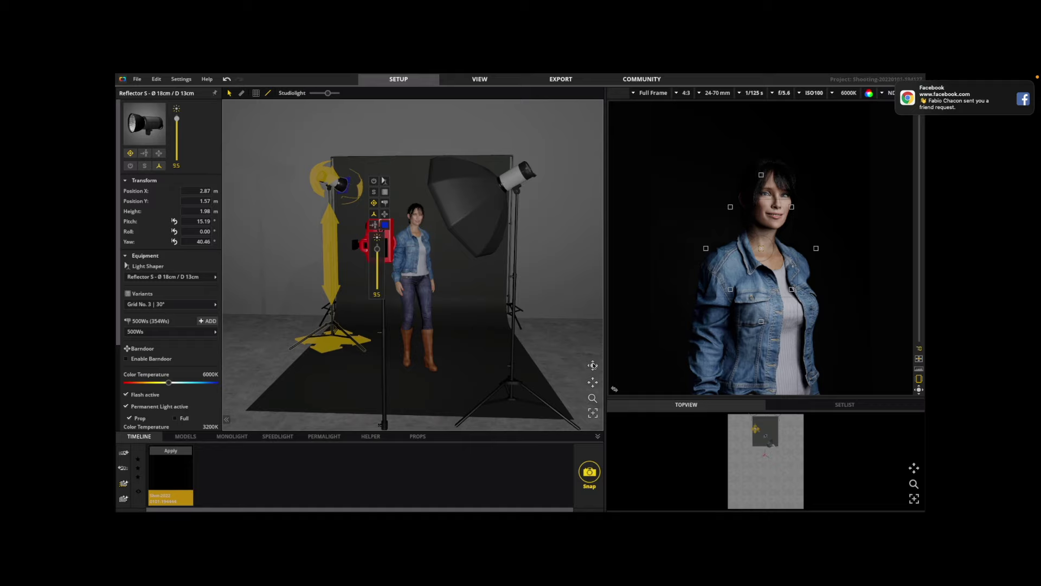
click(897, 82)
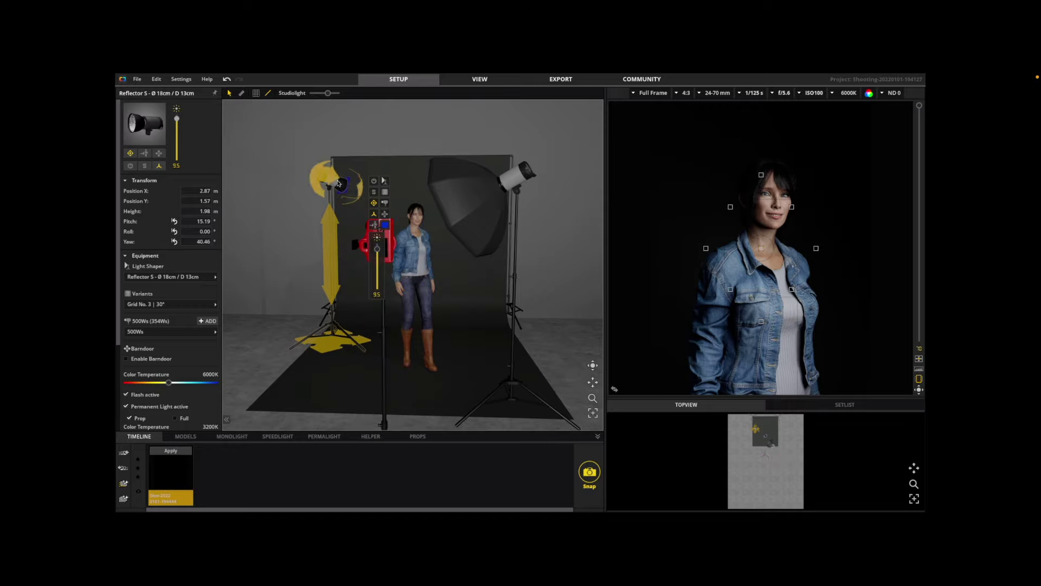
Switch the reflector back on and aim it at the backdrop at about 10° pitch and 50° yaw
click(373, 180)
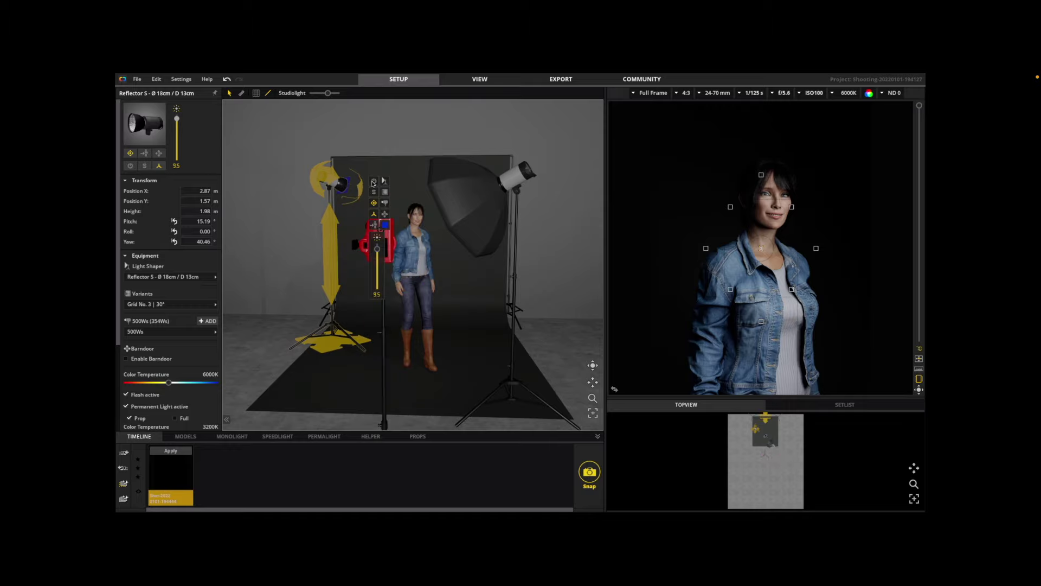
drag(337, 185, 293, 194)
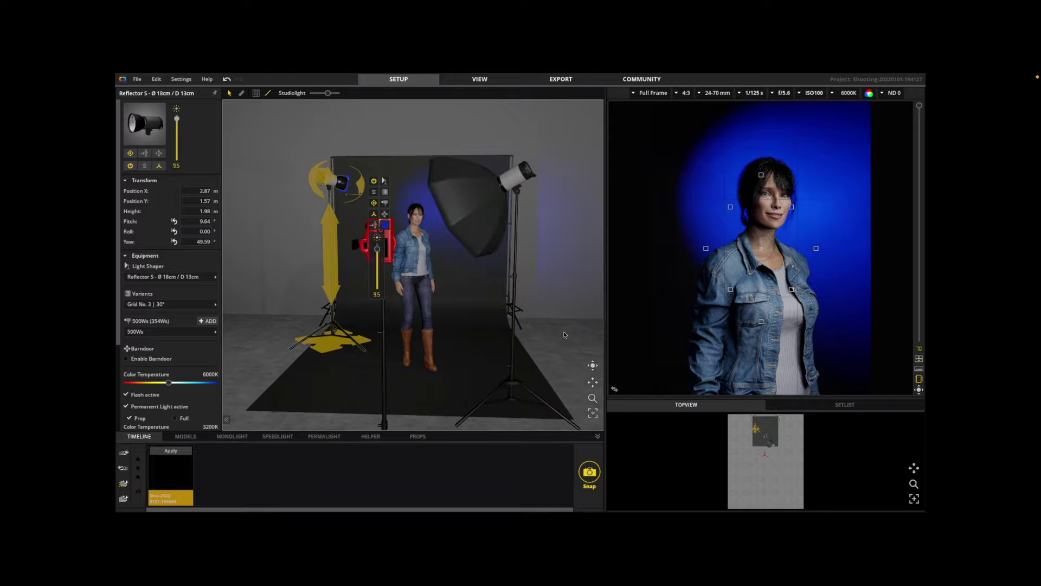
Turn the blue reflector towards the model at about 119° yaw and 1.5° pitch, and lower it to about 1.52 m
drag(591, 367, 688, 371)
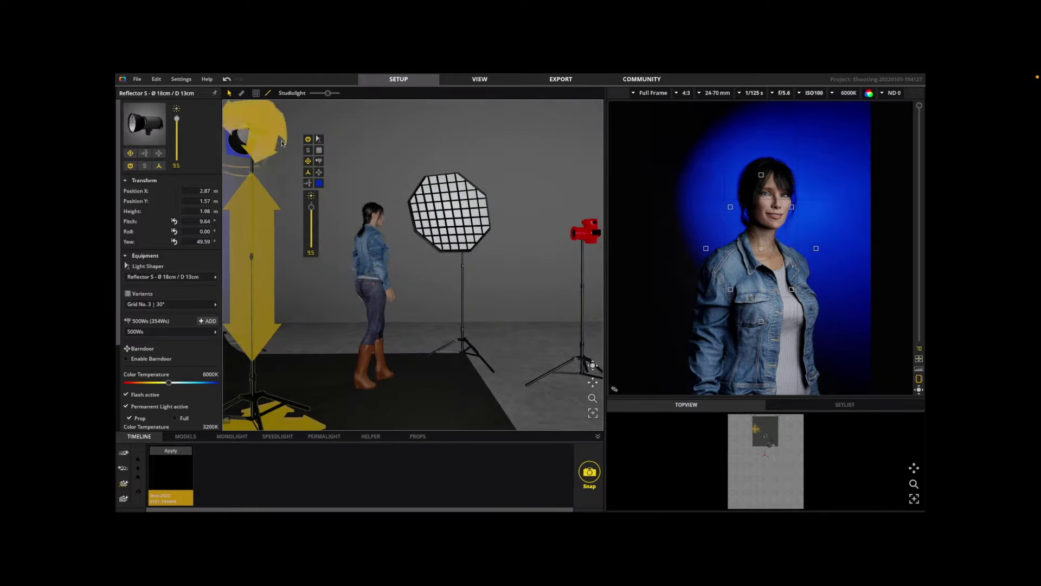
drag(258, 128, 93, 132)
click(259, 245)
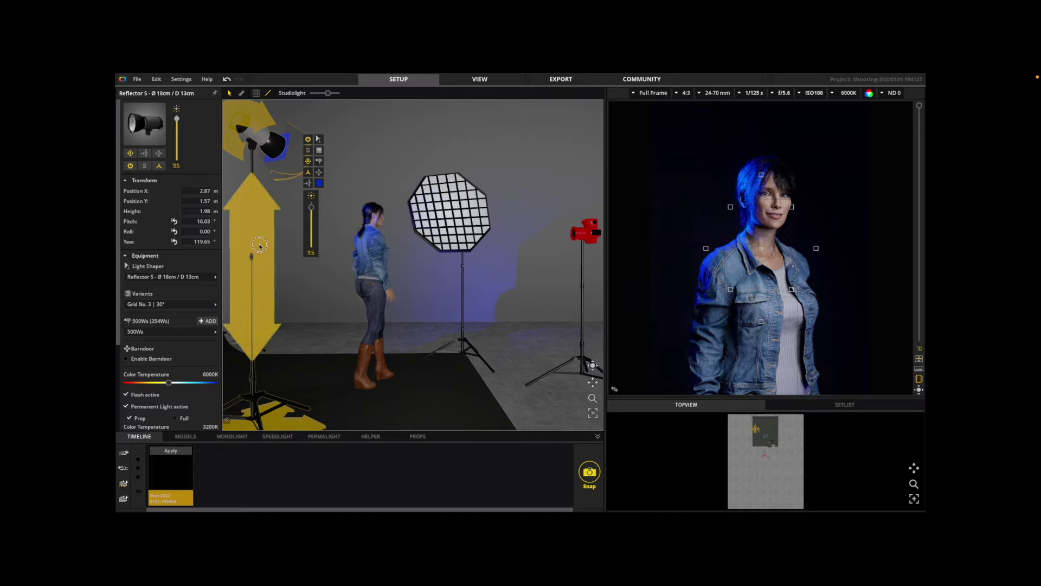
drag(259, 246, 259, 305)
drag(242, 191, 245, 200)
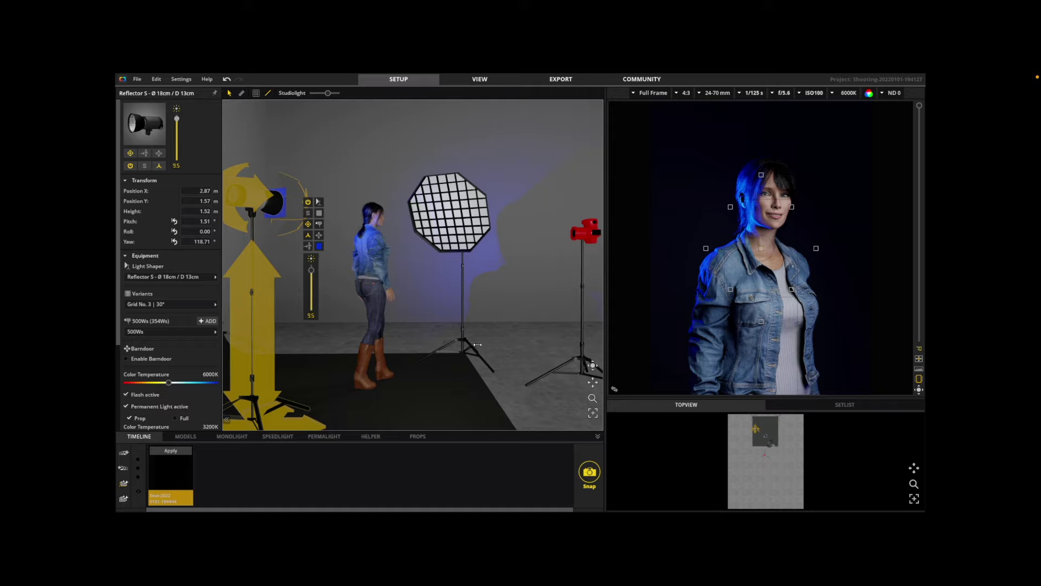
Move the blue reflector to about X 3.09 m, Y 1.16 m and aim it at about -4° pitch and 139° yaw
scroll(469, 345, up, 2)
scroll(470, 346, down, 3)
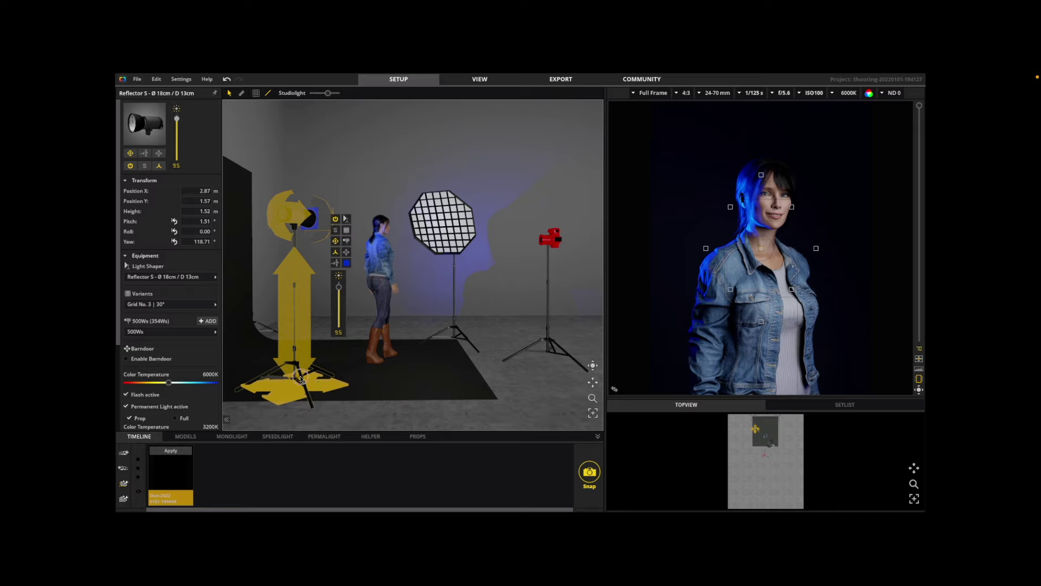
drag(301, 378, 268, 370)
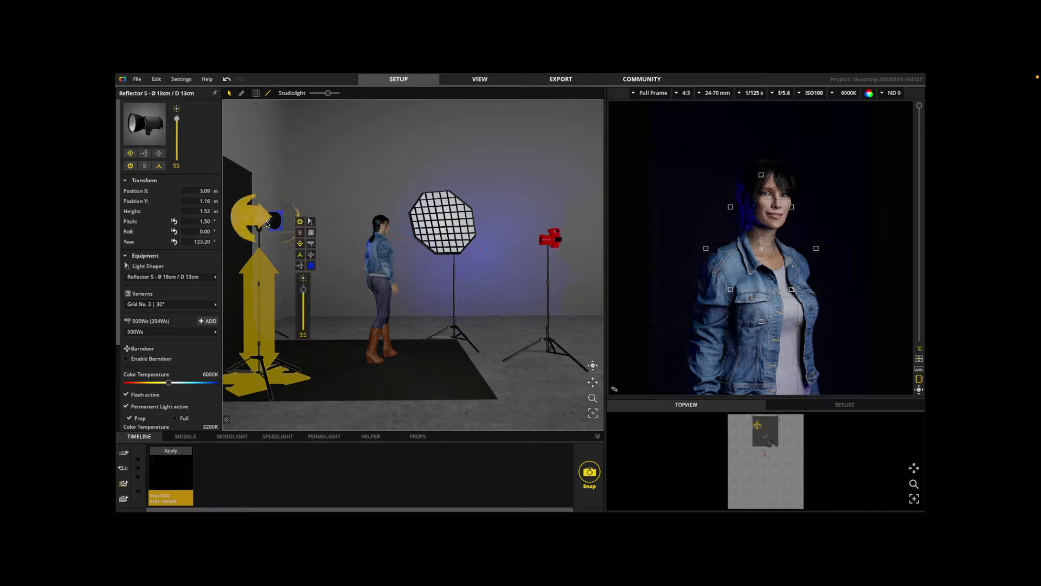
drag(266, 224, 235, 230)
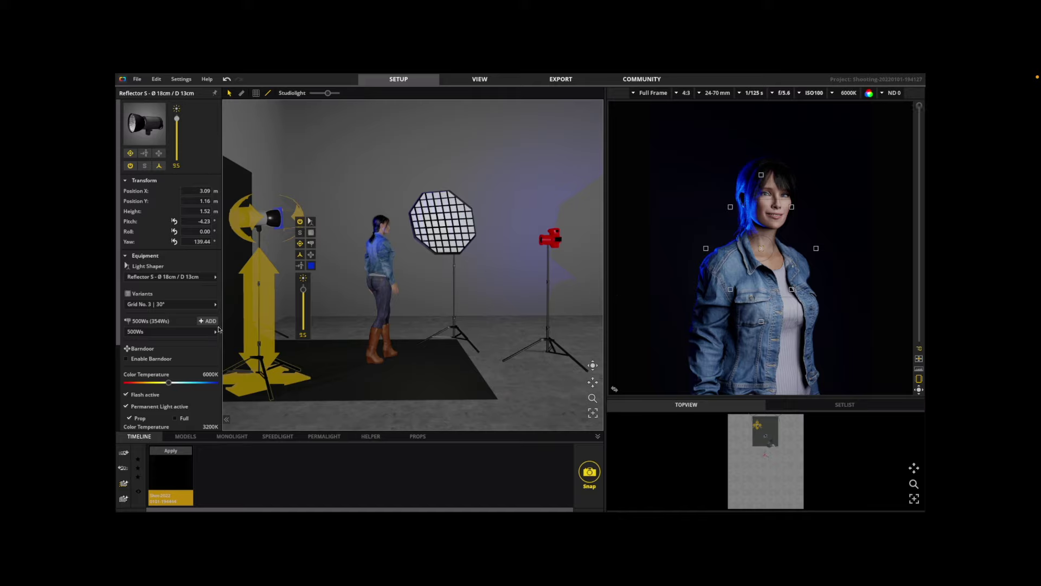
Reposition the blue reflector at about X 3.21 m, Y 1.08 m and about 141° yaw, with its power at the full 500Ws
drag(265, 382, 268, 378)
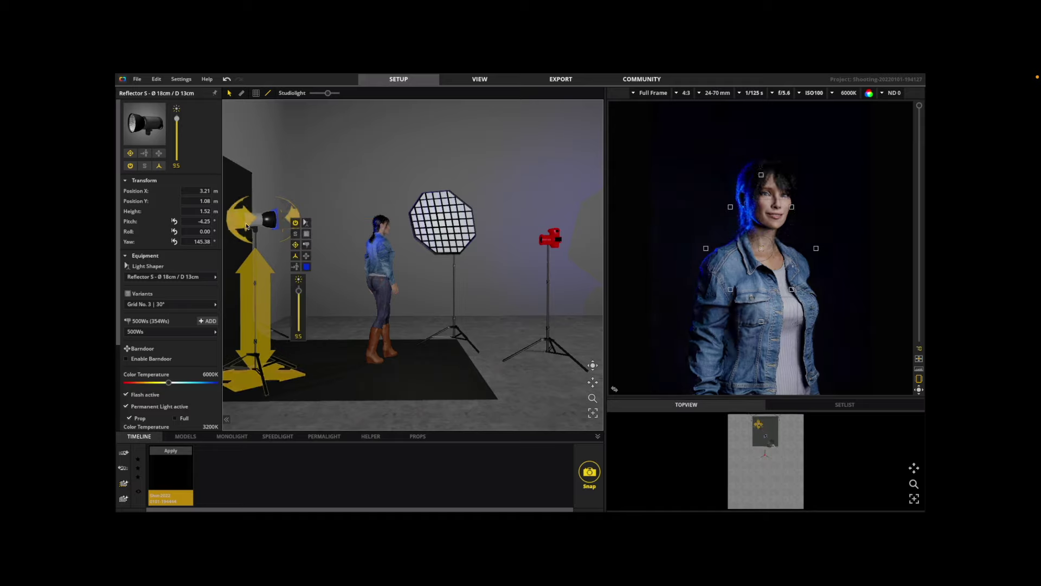
mouse_move(260, 230)
mouse_down()
mouse_move(260, 215)
mouse_move(244, 221)
mouse_move(278, 220)
mouse_move(247, 217)
mouse_up()
drag(299, 293, 298, 287)
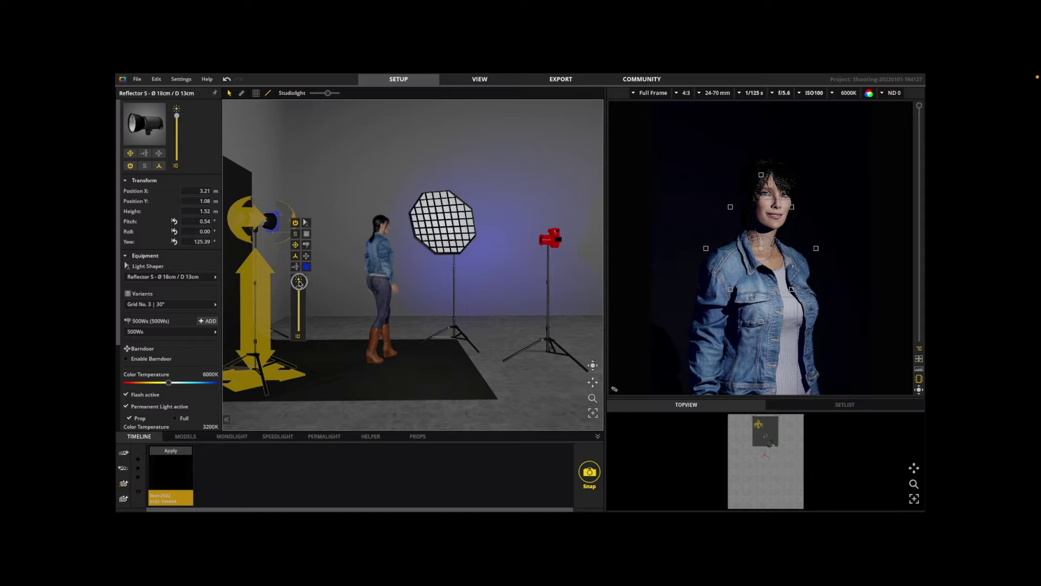
drag(257, 215, 225, 215)
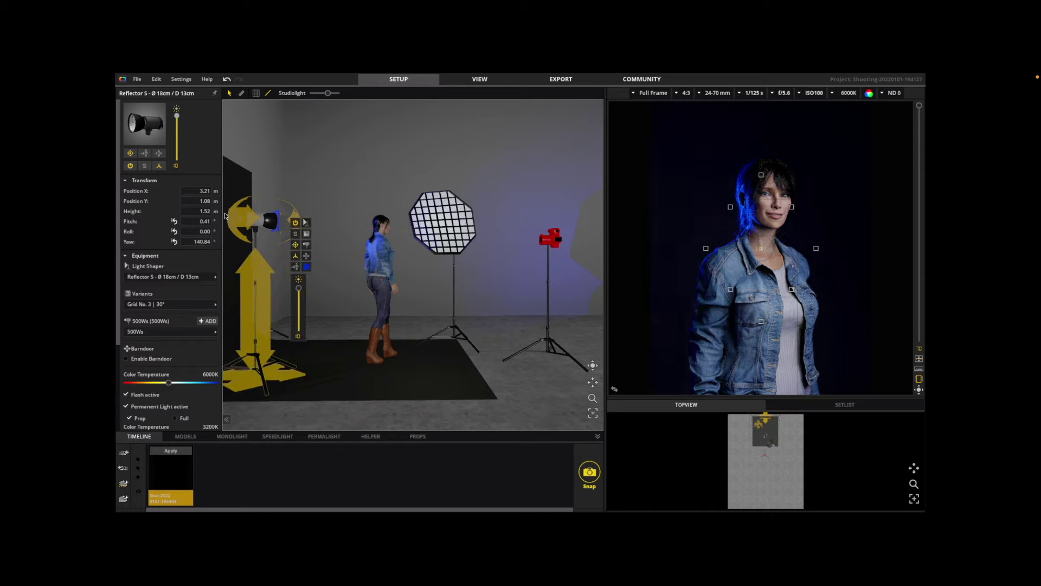
Try the Grid No. 4 | 40° variant on the blue reflector and replace it with the Open variant
click(307, 234)
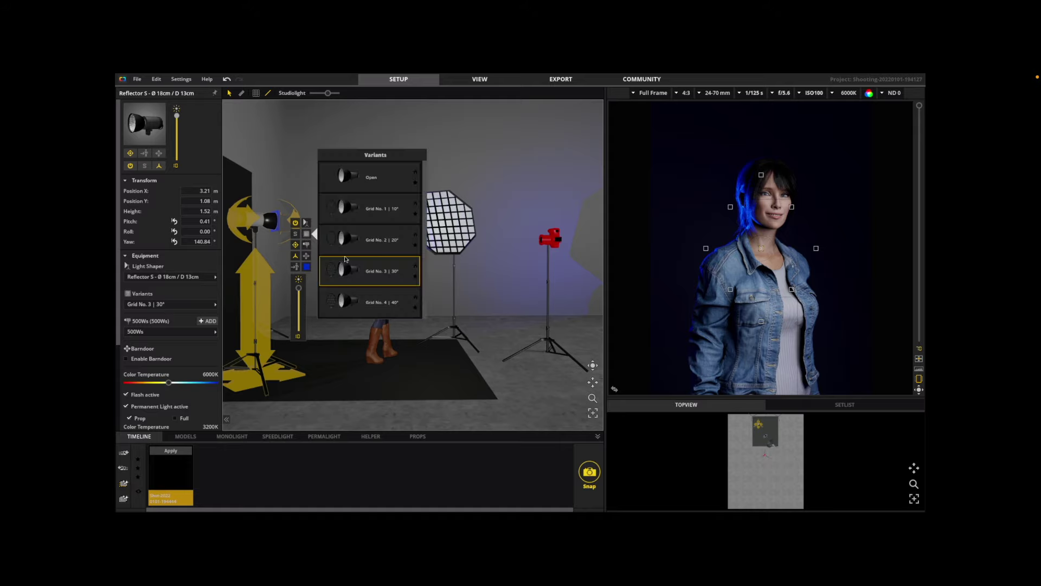
click(381, 304)
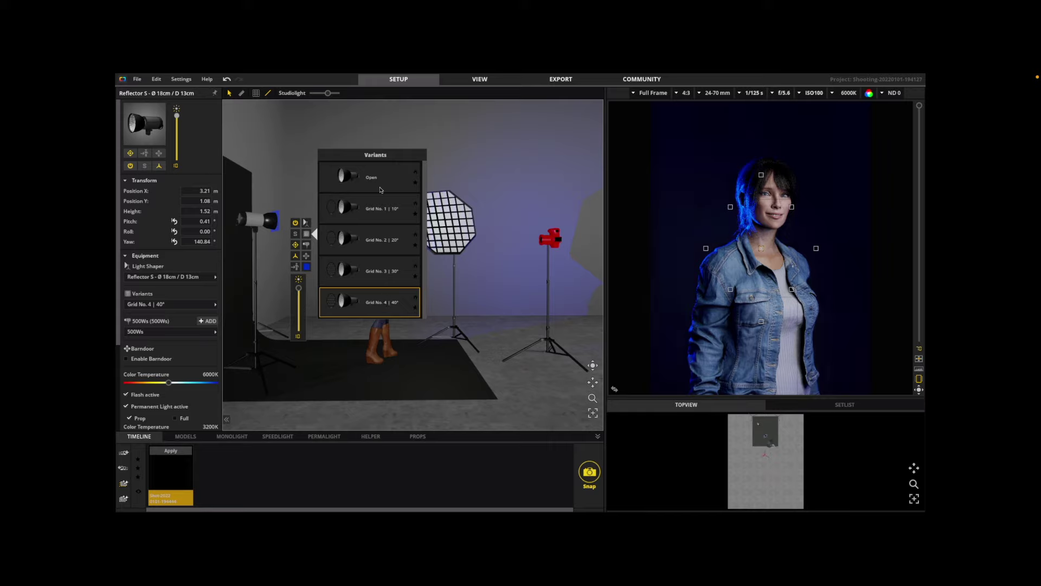
click(381, 183)
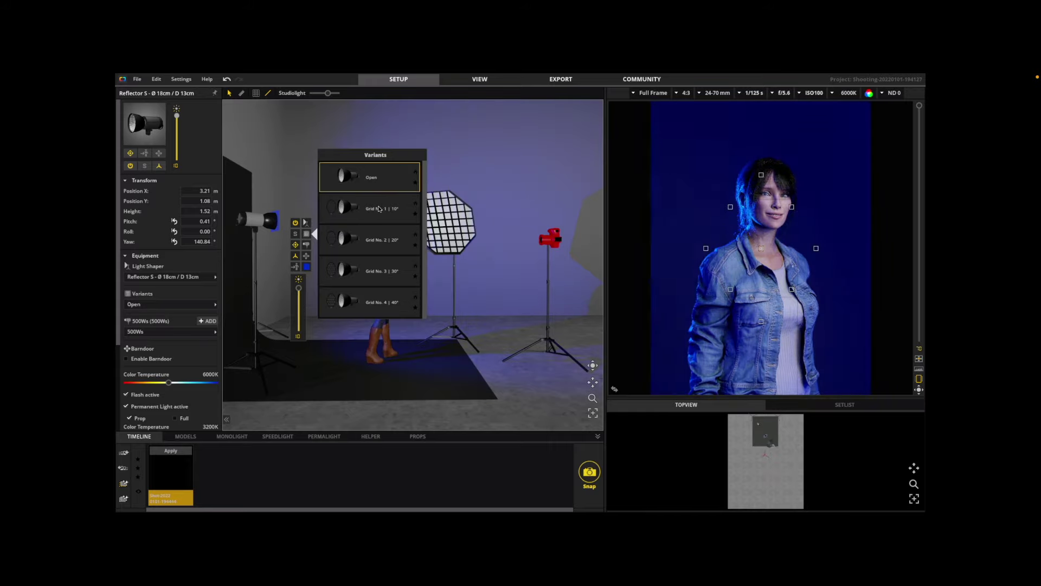